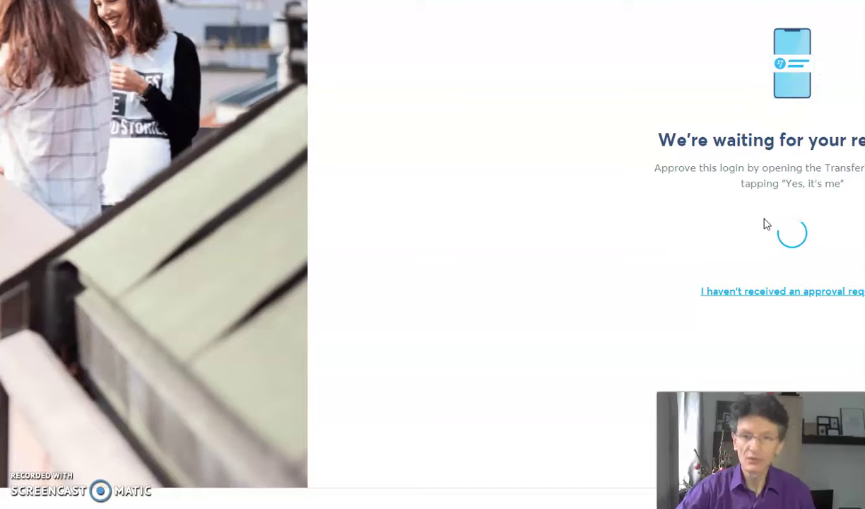
Verify the TransferWise login with a 6-digit security code sent by SMS
click(759, 292)
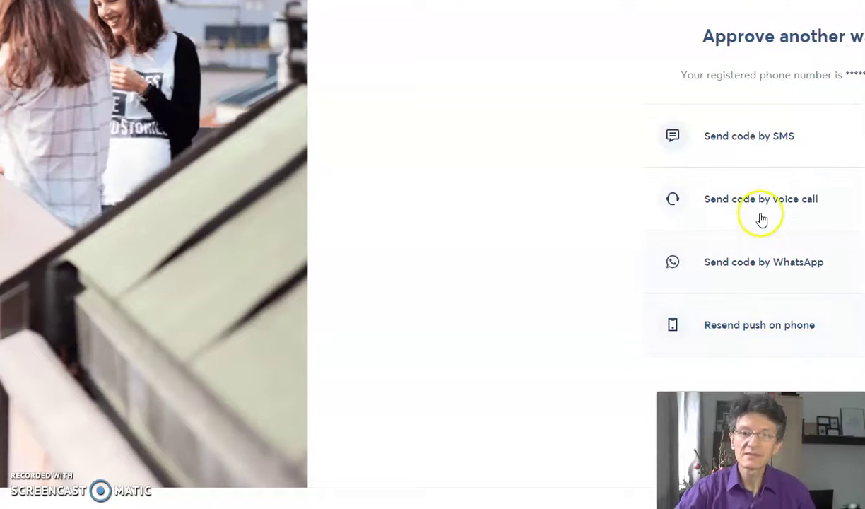
click(706, 139)
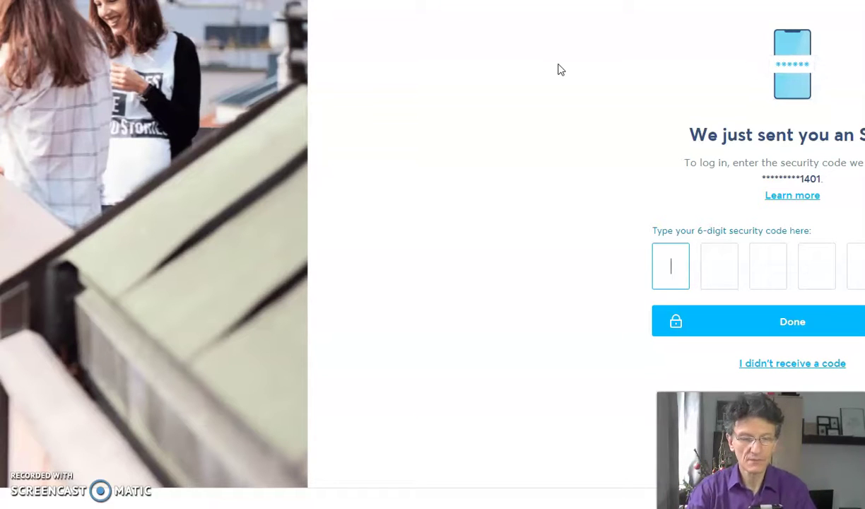
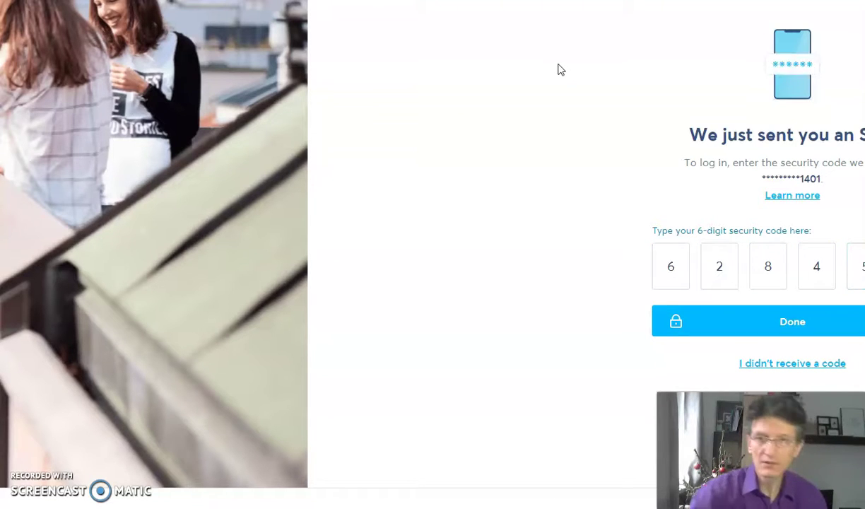
click(730, 335)
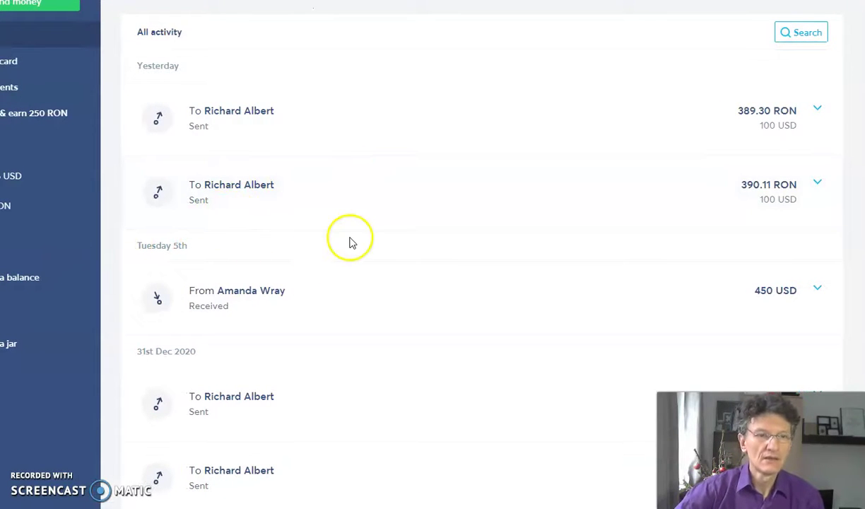
scroll(350, 241, down, 1)
scroll(348, 248, down, 1)
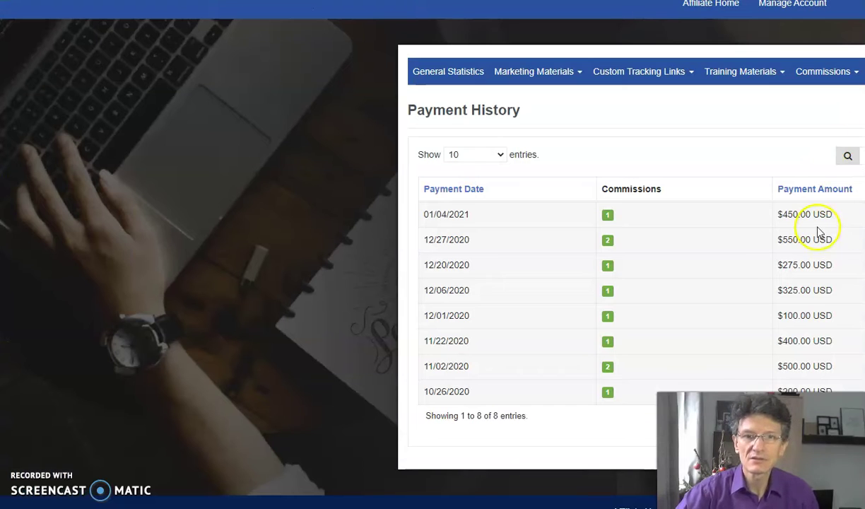
drag(779, 214, 813, 213)
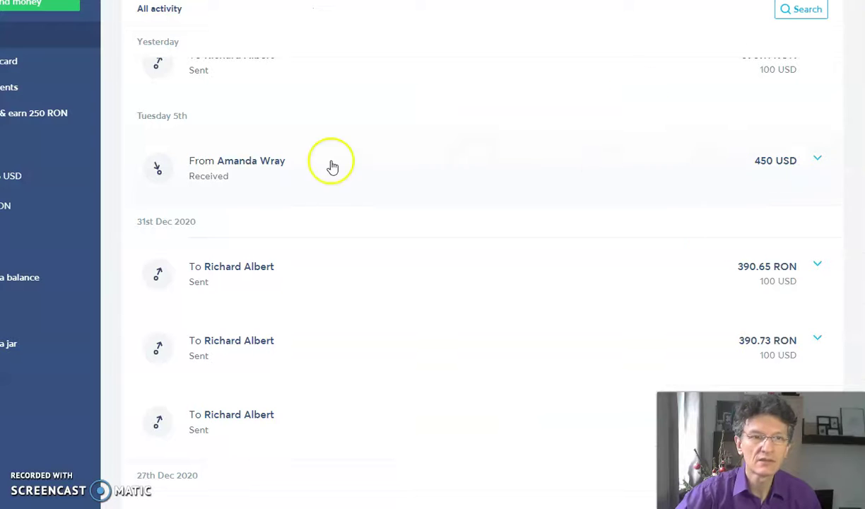
scroll(597, 275, down, 1)
scroll(597, 276, down, 1)
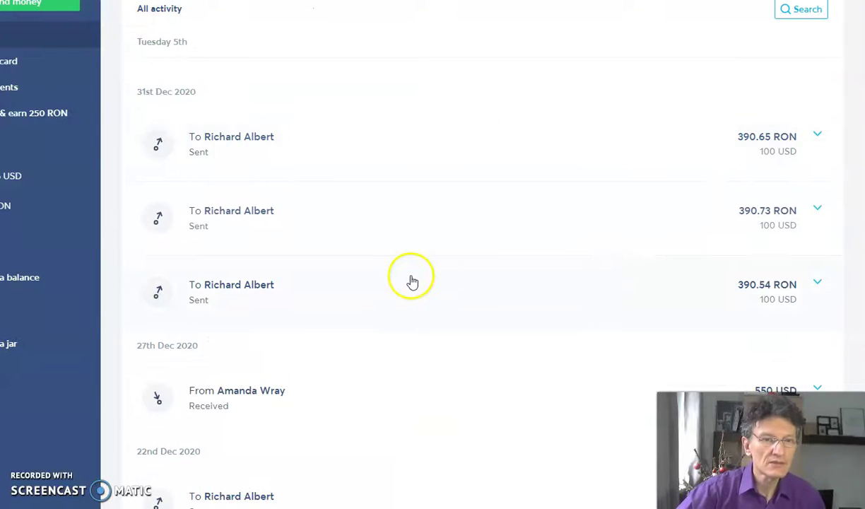
scroll(371, 283, down, 2)
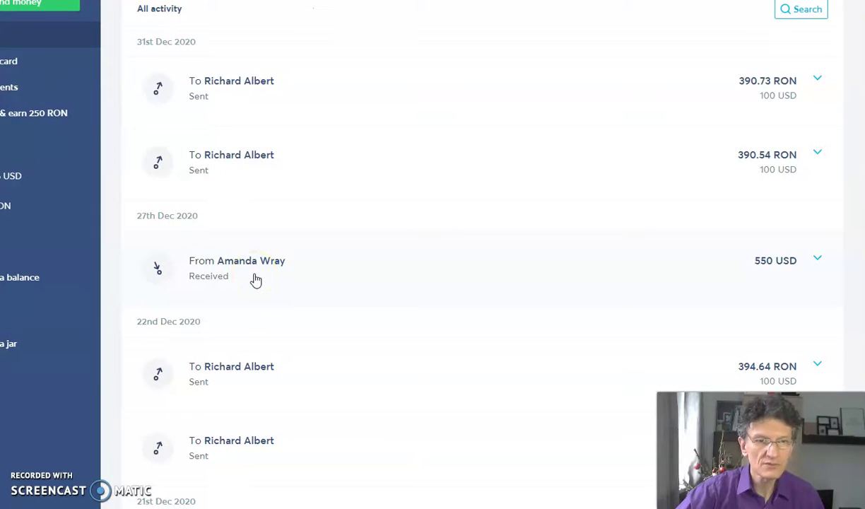
scroll(256, 280, down, 1)
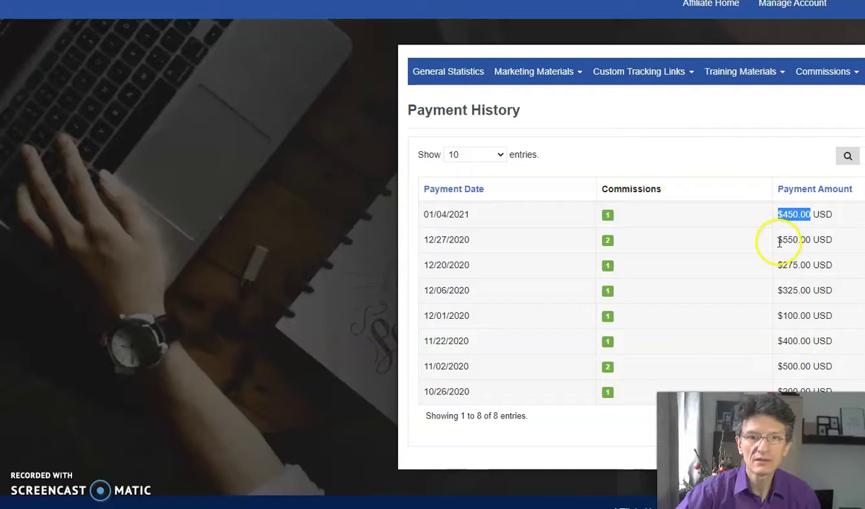
drag(779, 240, 806, 239)
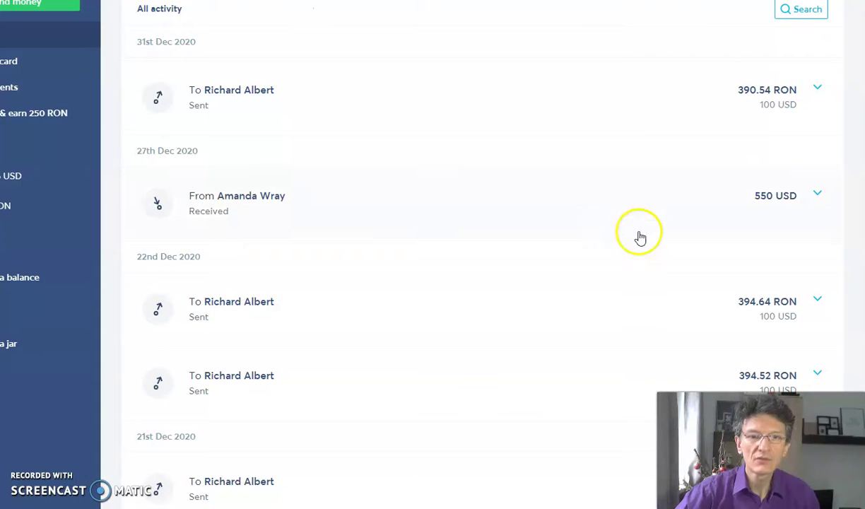
scroll(637, 232, down, 1)
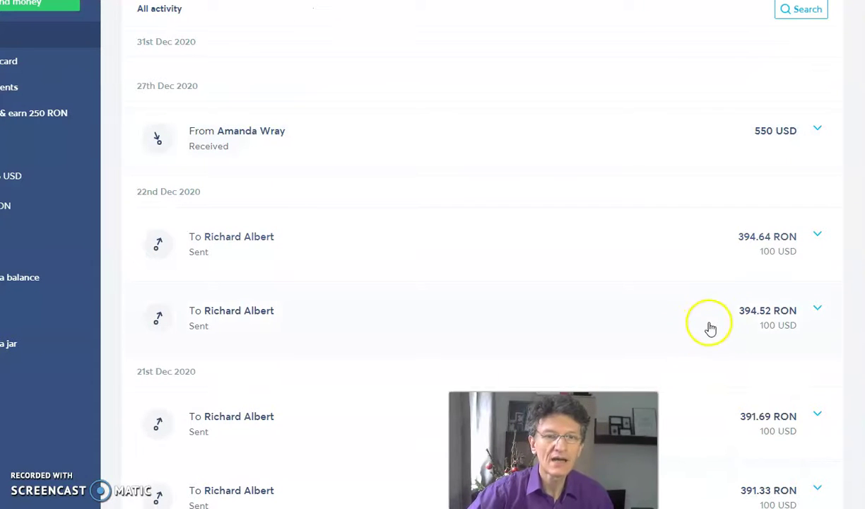
scroll(714, 325, down, 2)
scroll(715, 324, down, 3)
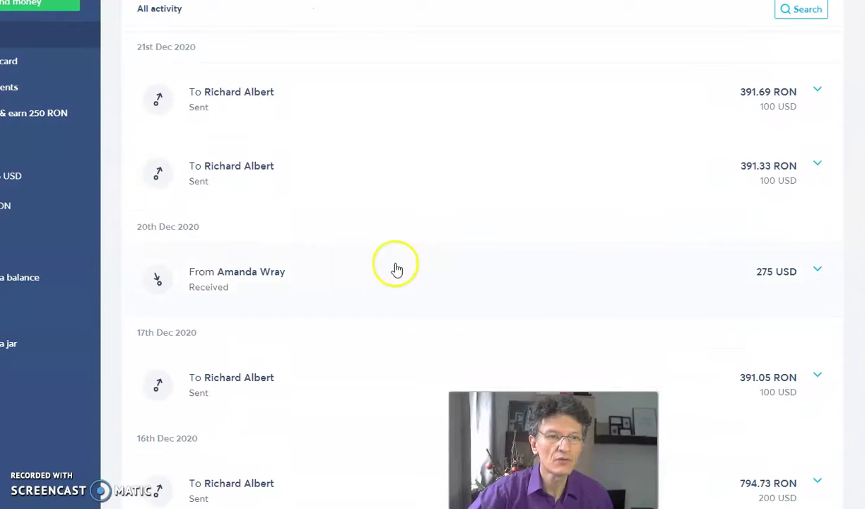
scroll(688, 295, down, 2)
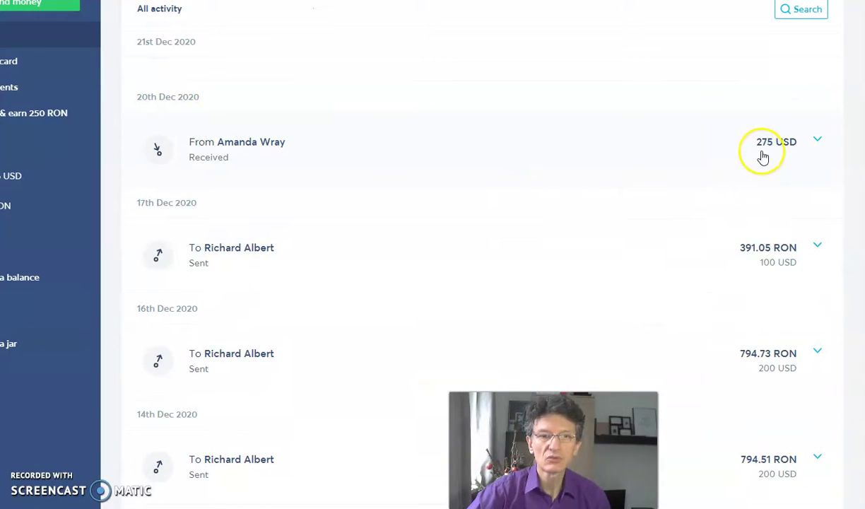
scroll(681, 209, down, 1)
scroll(681, 209, down, 8)
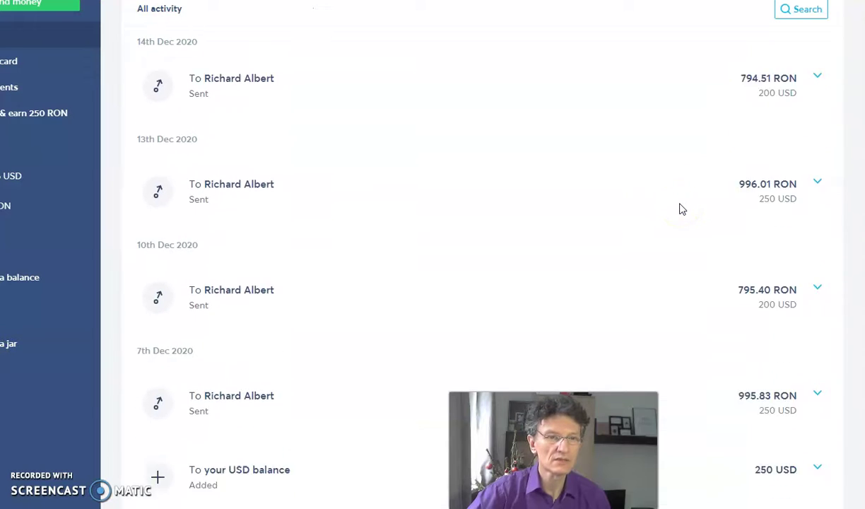
scroll(681, 210, down, 2)
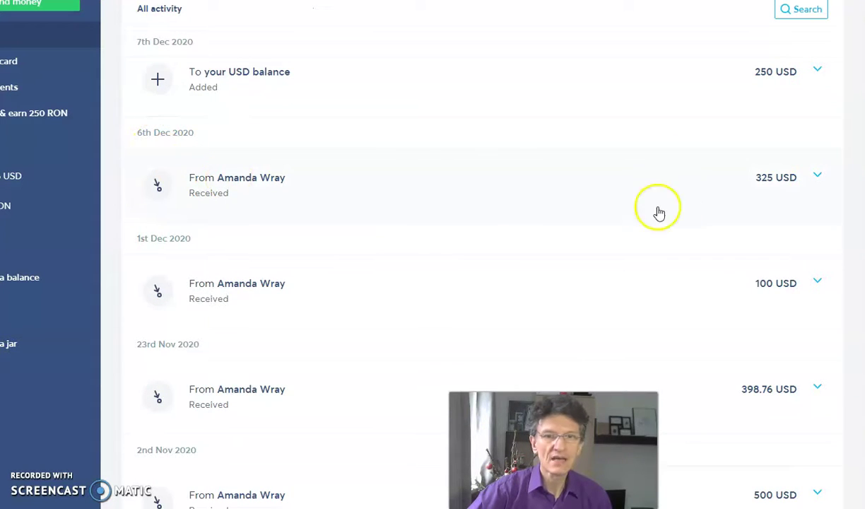
scroll(774, 189, down, 2)
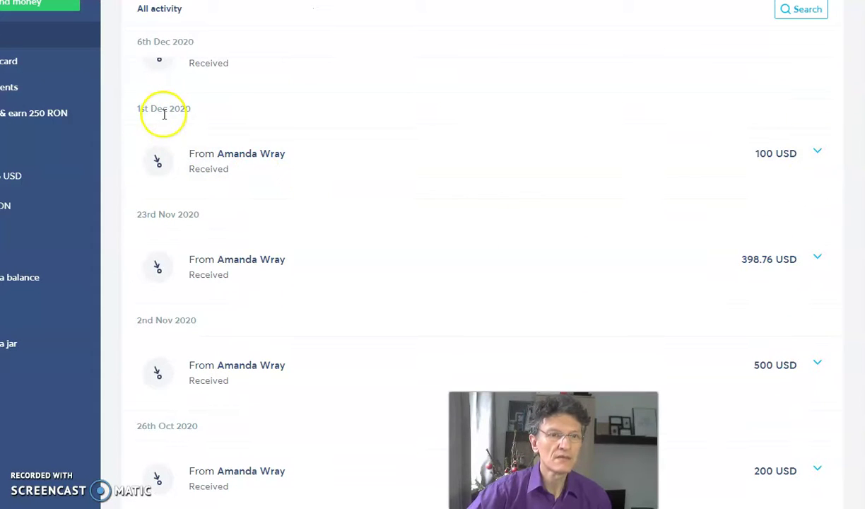
scroll(774, 175, down, 1)
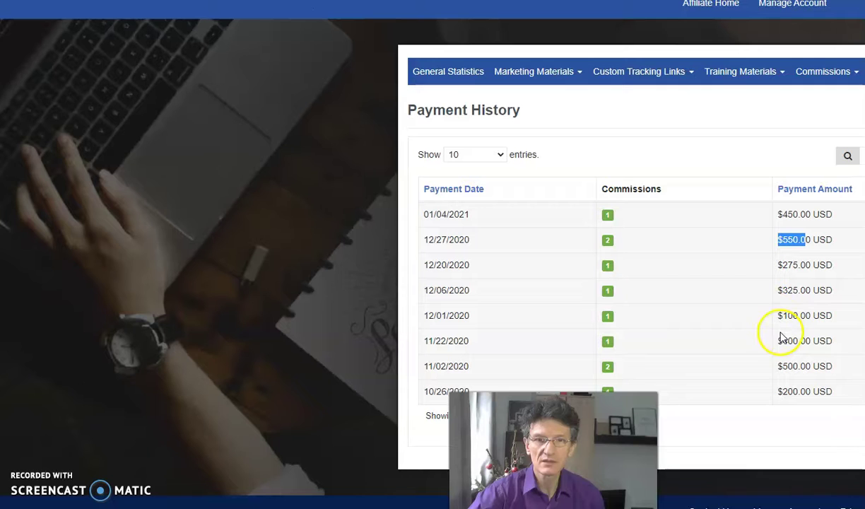
drag(778, 341, 814, 343)
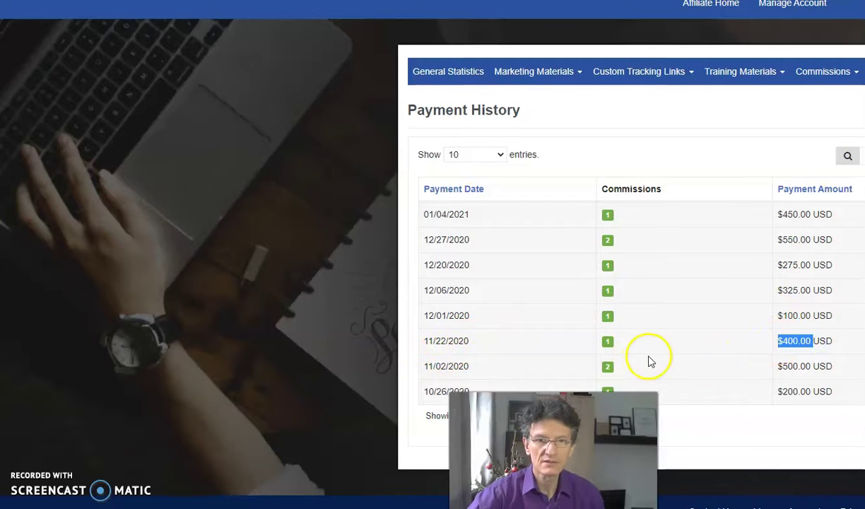
scroll(649, 357, down, 1)
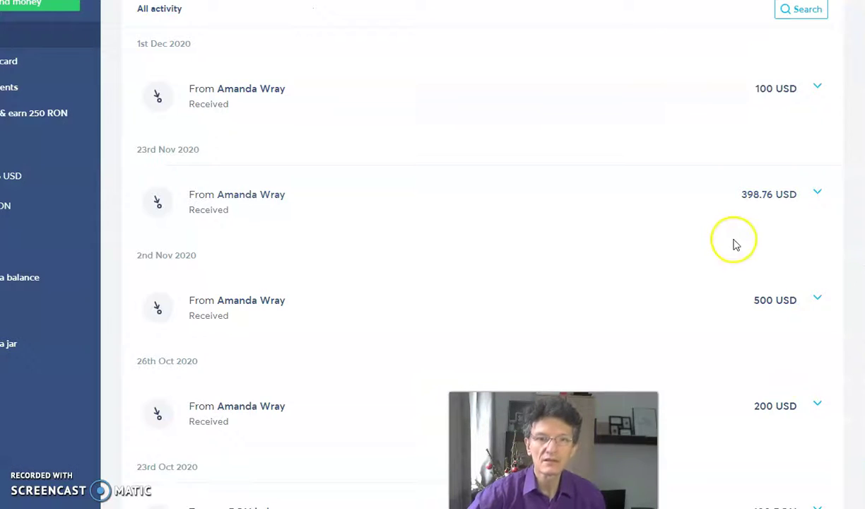
scroll(734, 241, down, 1)
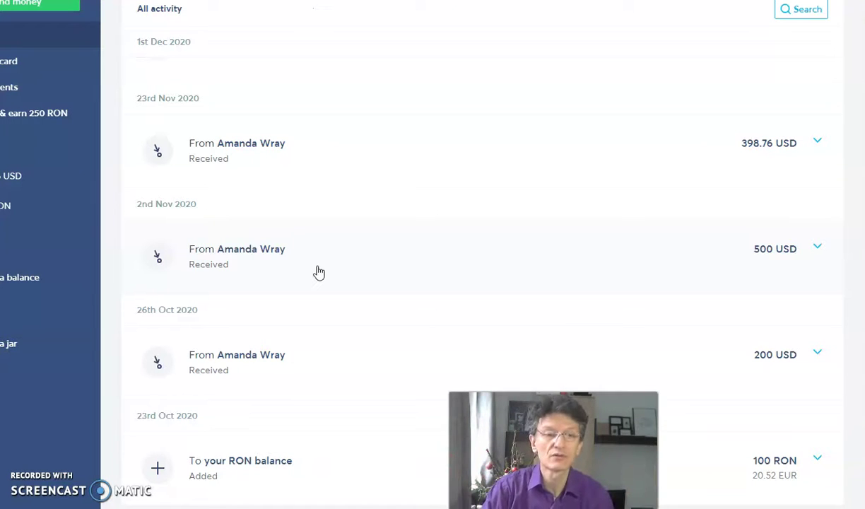
Start a transfer of 100 USD from the USD balance, converting to 389.89 RON
click(354, 272)
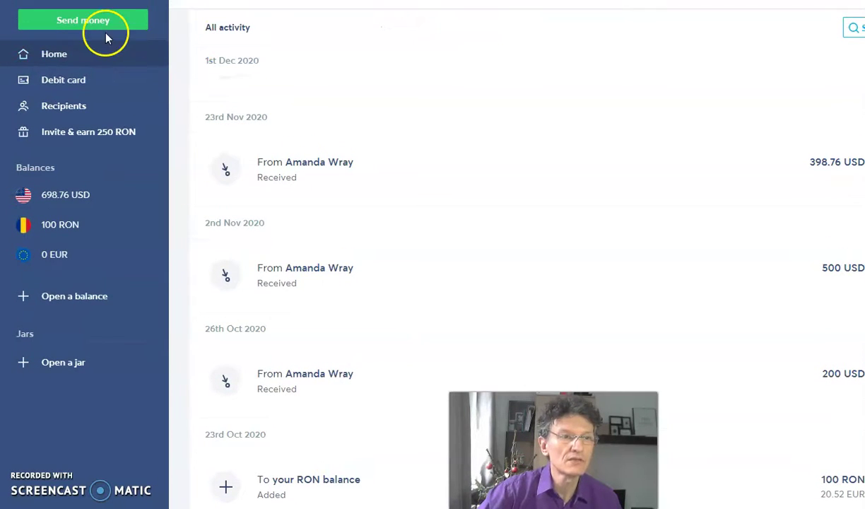
click(96, 27)
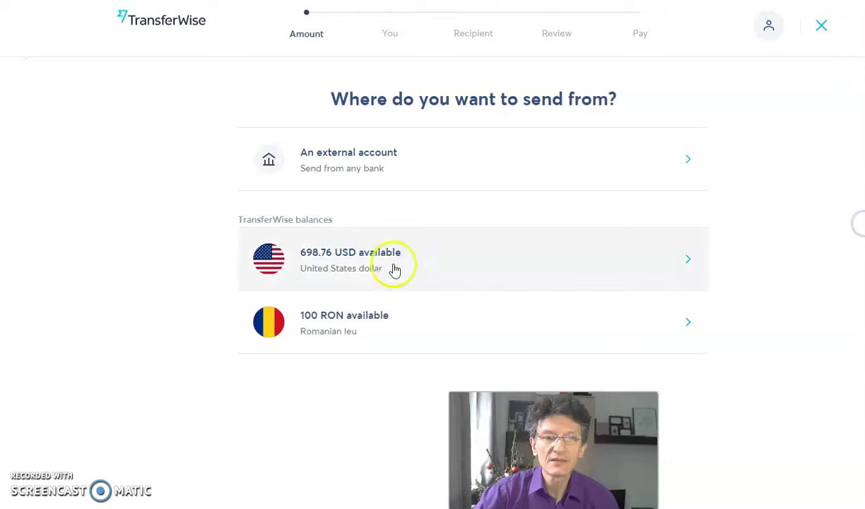
click(409, 268)
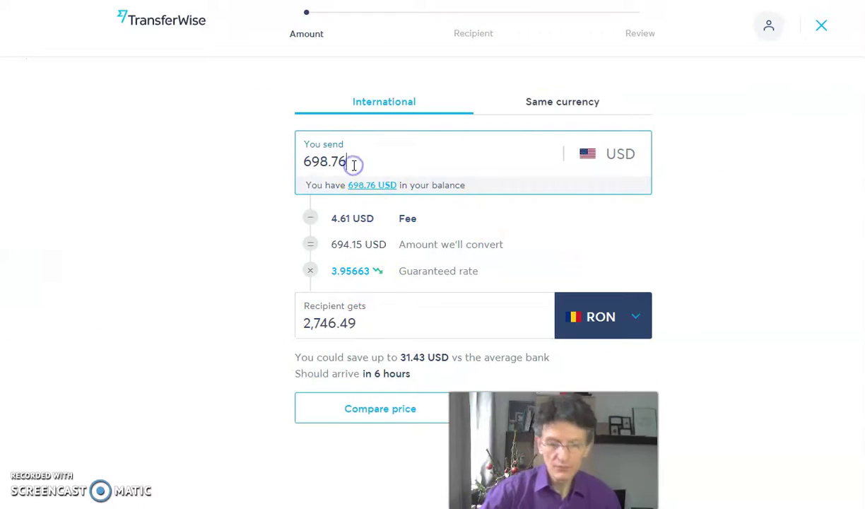
key(BackSpace)
text(100)
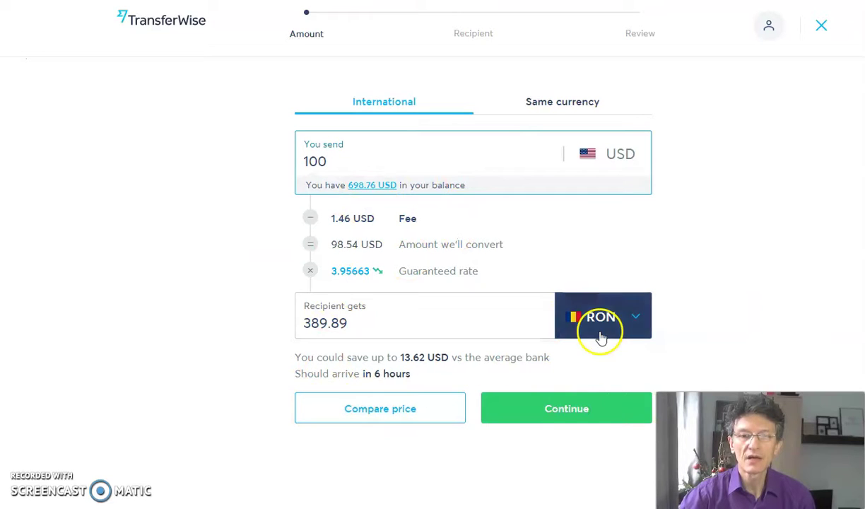
click(574, 415)
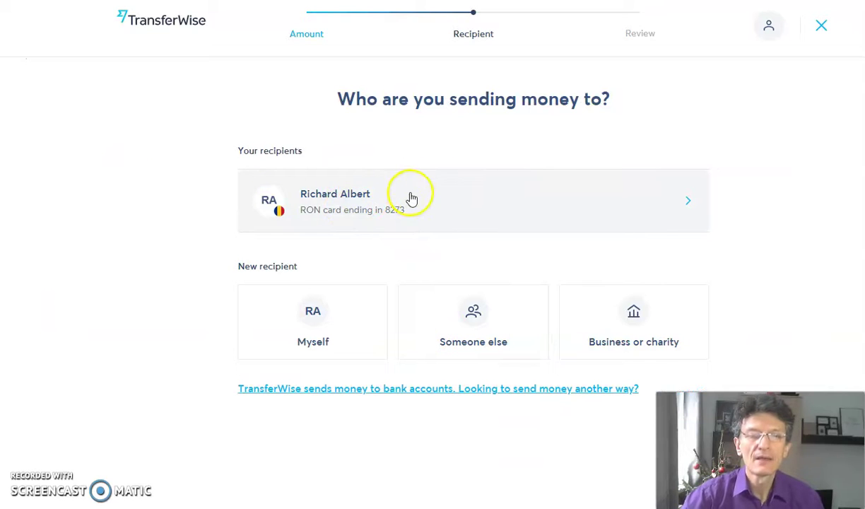
Pick the saved RON card recipient, add reference 'jan3', accept the terms, and send
click(393, 210)
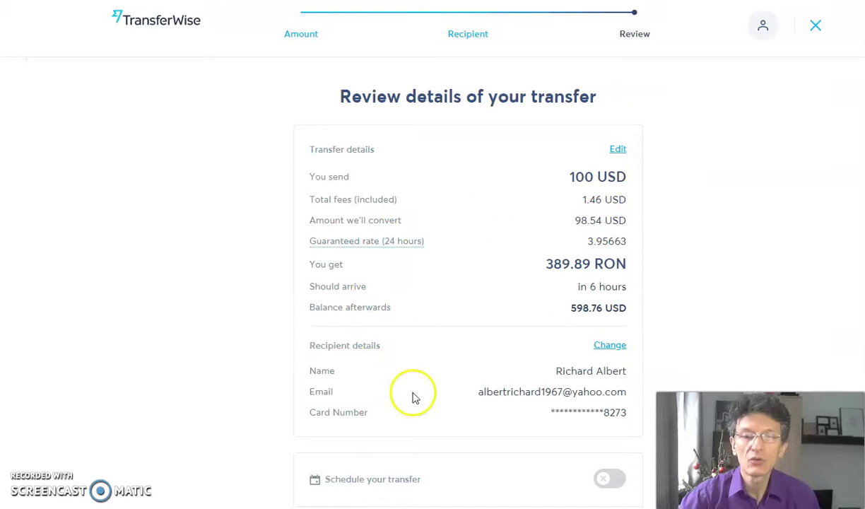
scroll(558, 296, down, 3)
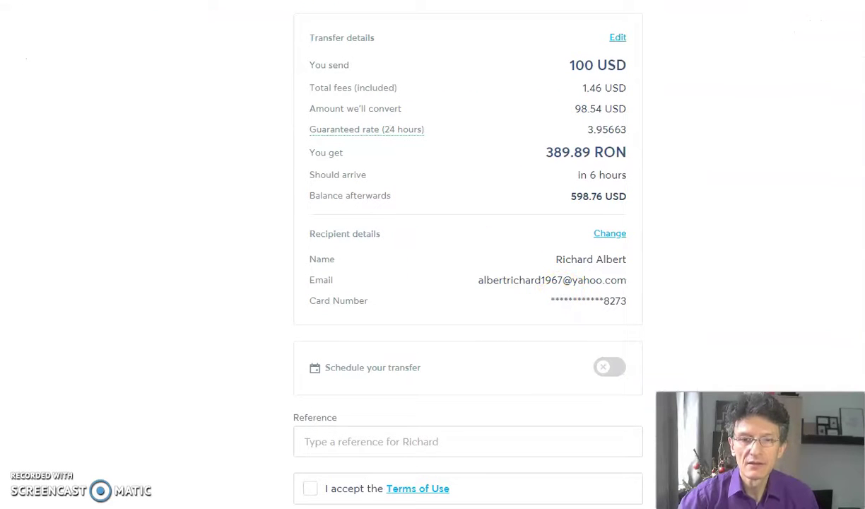
scroll(455, 283, down, 1)
click(342, 400)
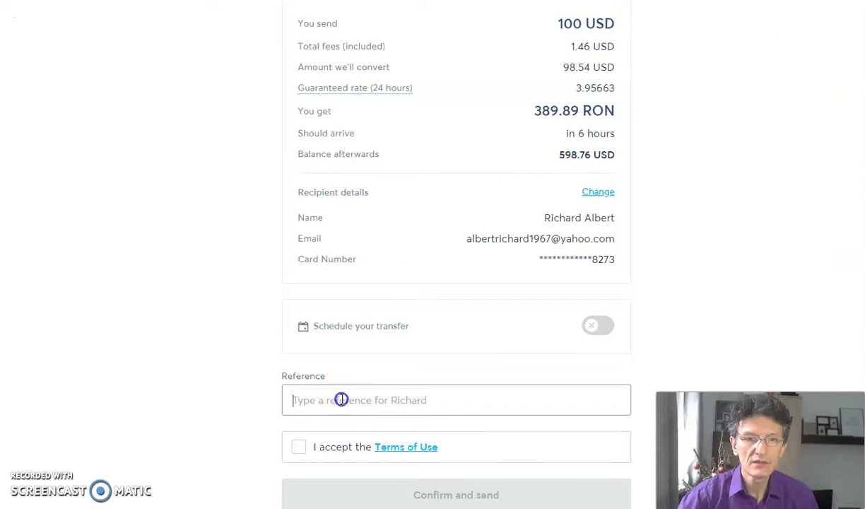
text(jan3)
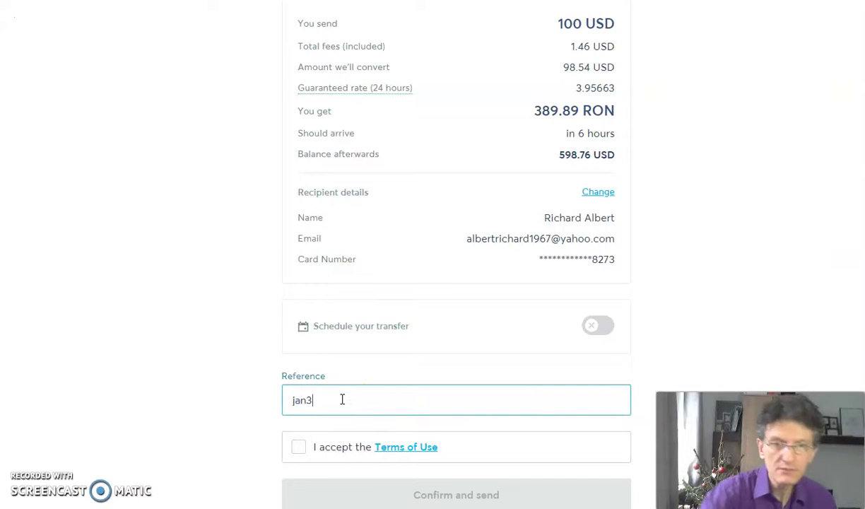
click(296, 448)
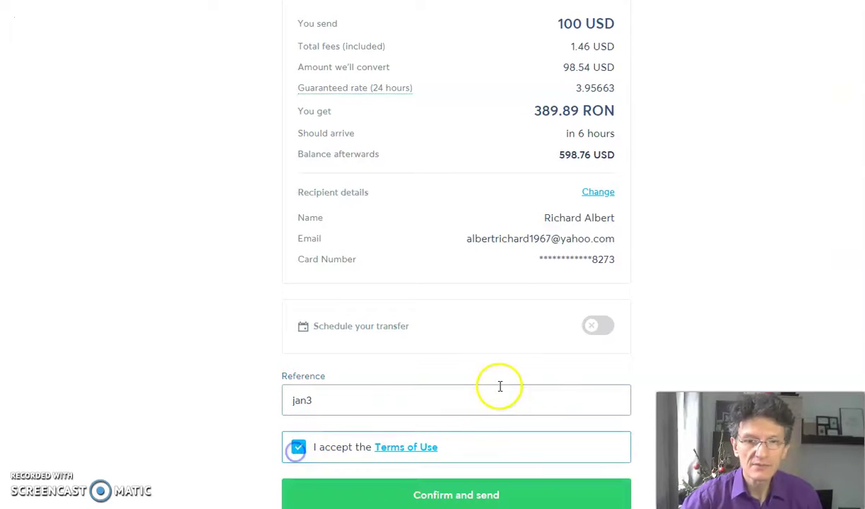
click(467, 498)
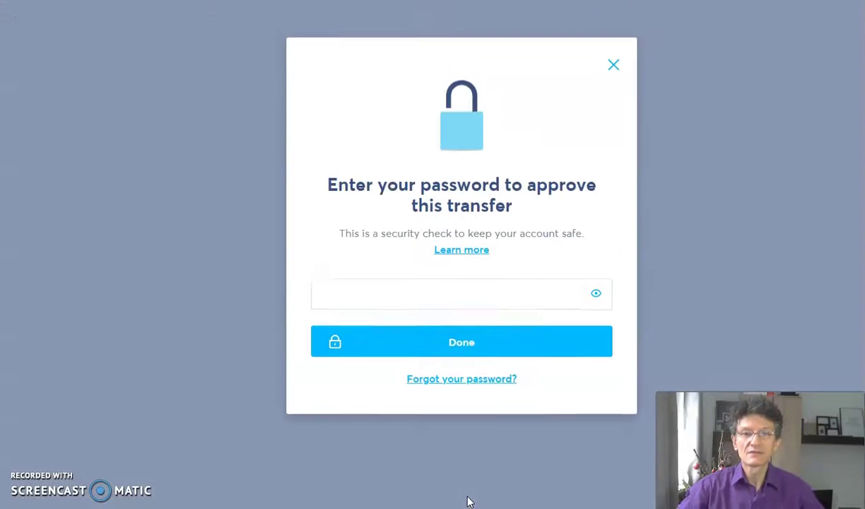
Approve the 100 USD transfer by entering the TransferWise account password
click(342, 305)
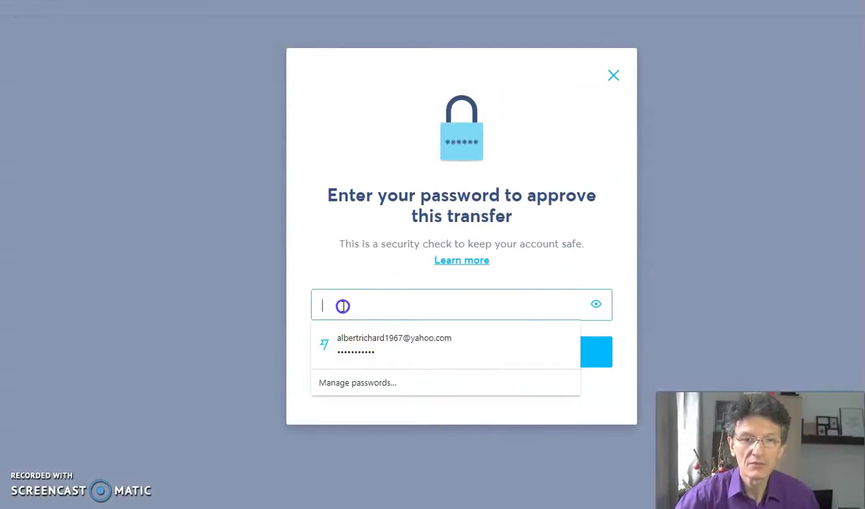
text(•••••••)
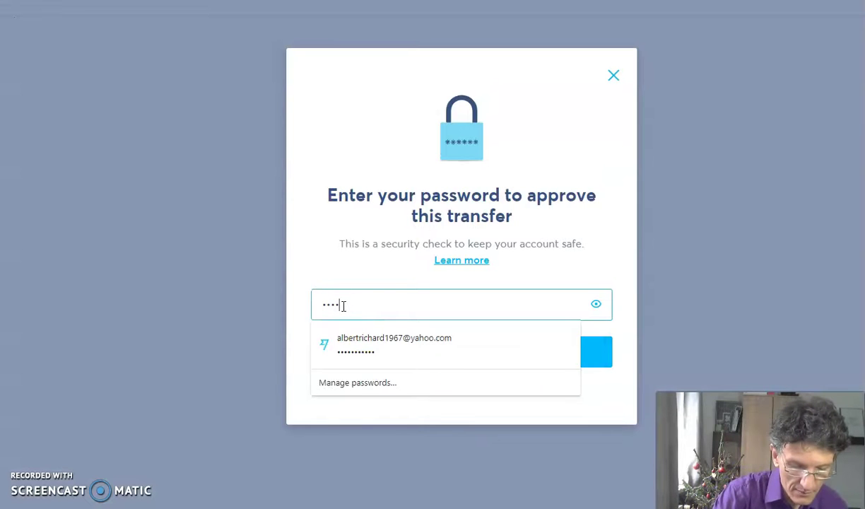
text(•••••)
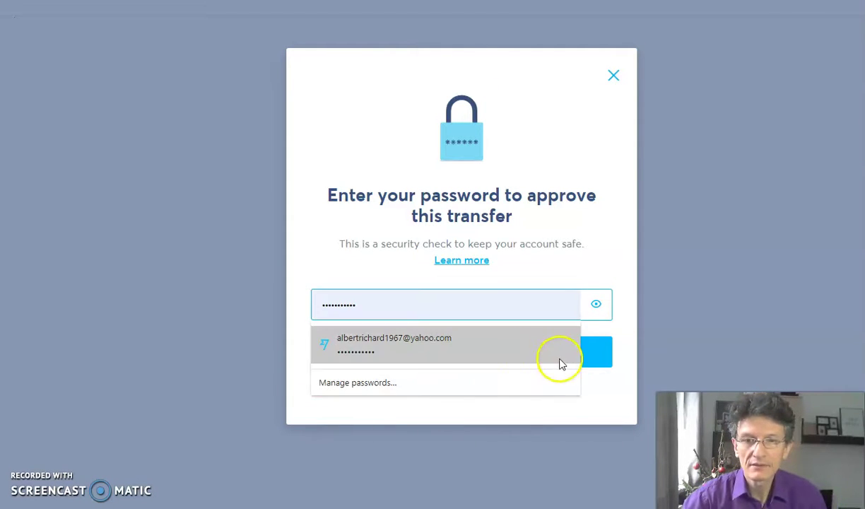
click(589, 359)
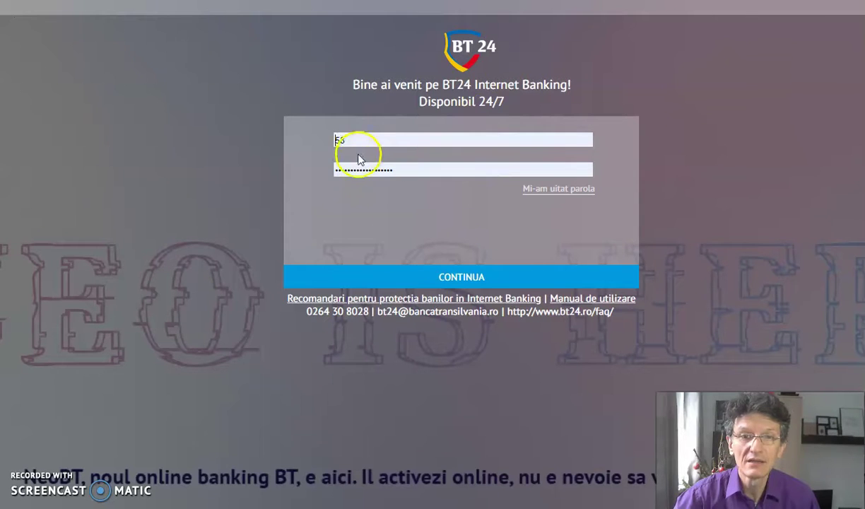
Replace the BT24 login ID with the user's own ID and enter the banking password
click(352, 141)
key(BackSpace)
key(BackSpace)
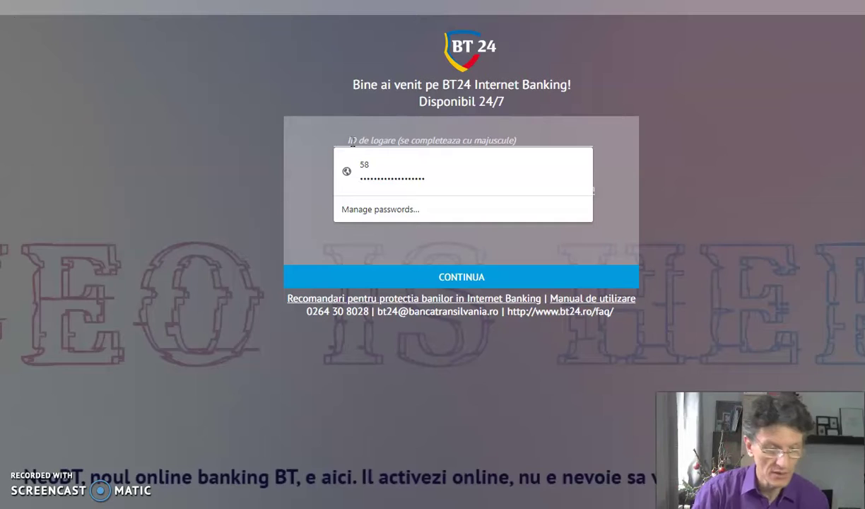
key(Down)
key(Return)
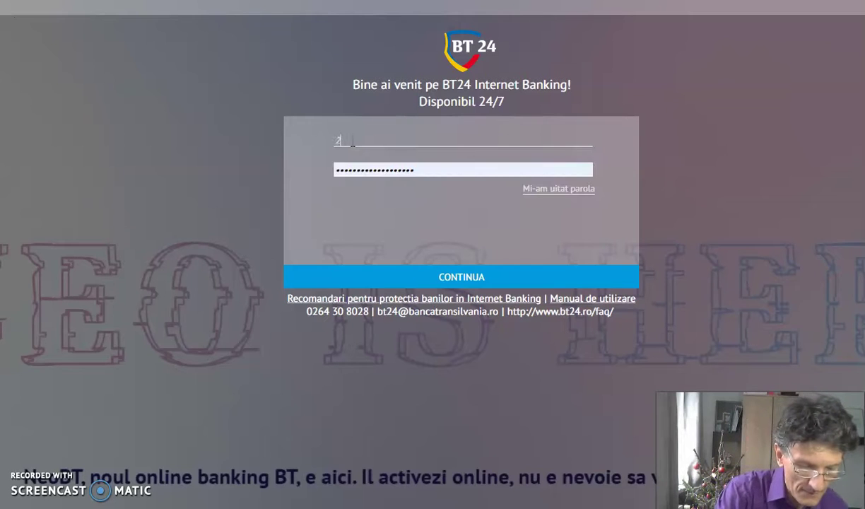
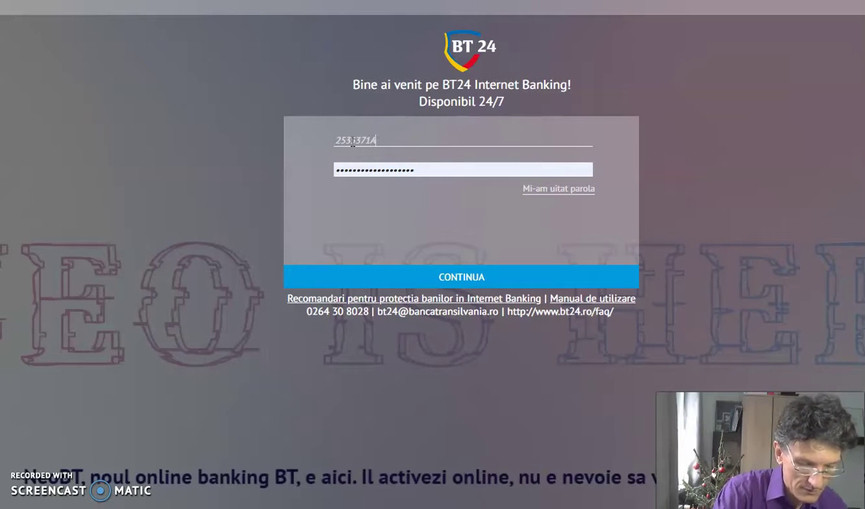
click(420, 170)
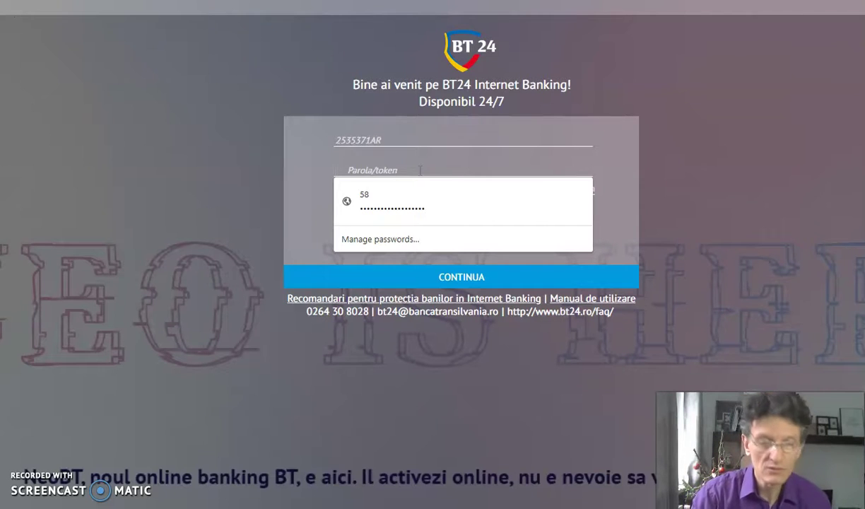
text(***)
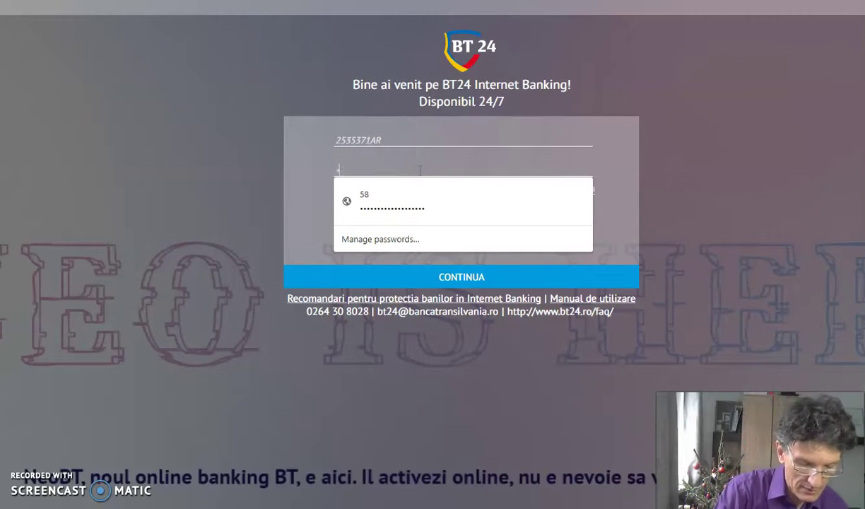
text(******)
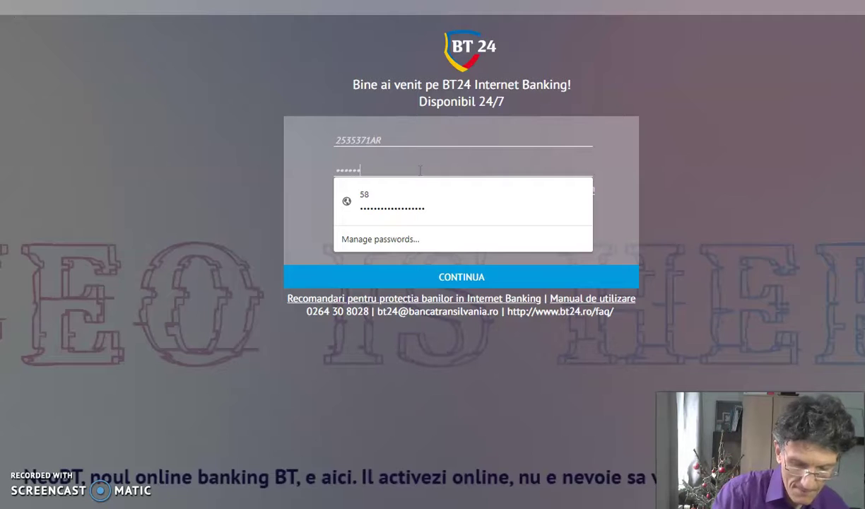
text(*)
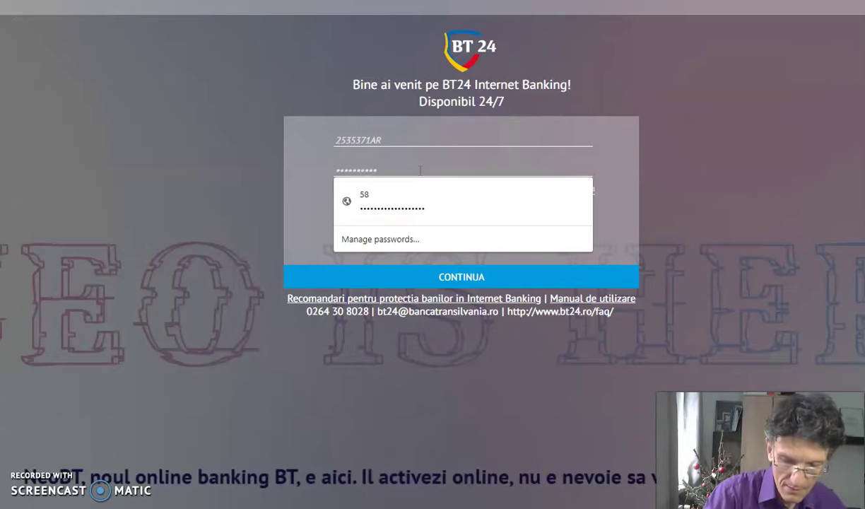